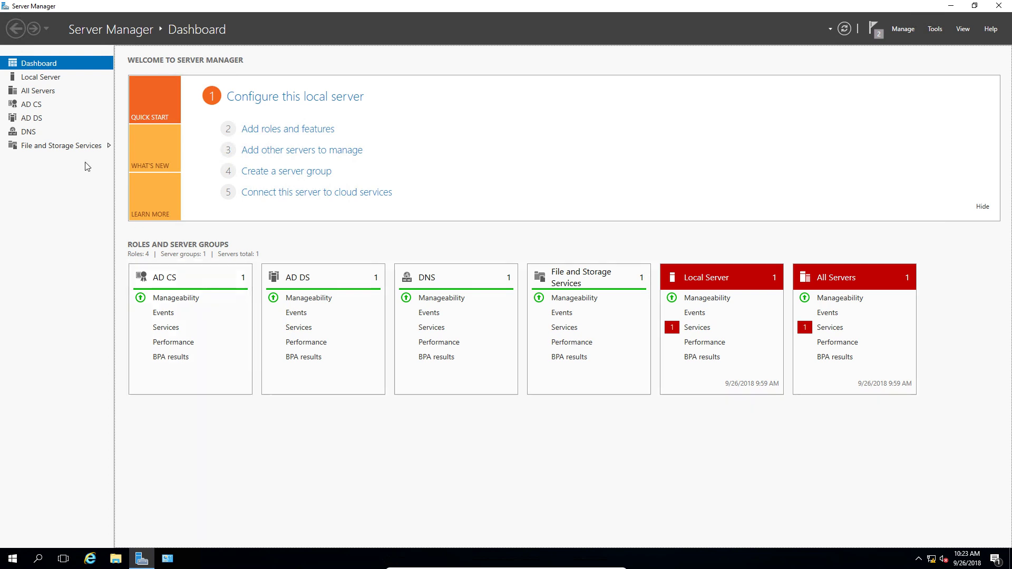
Open the AD CS page and scroll down to its empty Best Practices Analyzer section
left_click(38, 109)
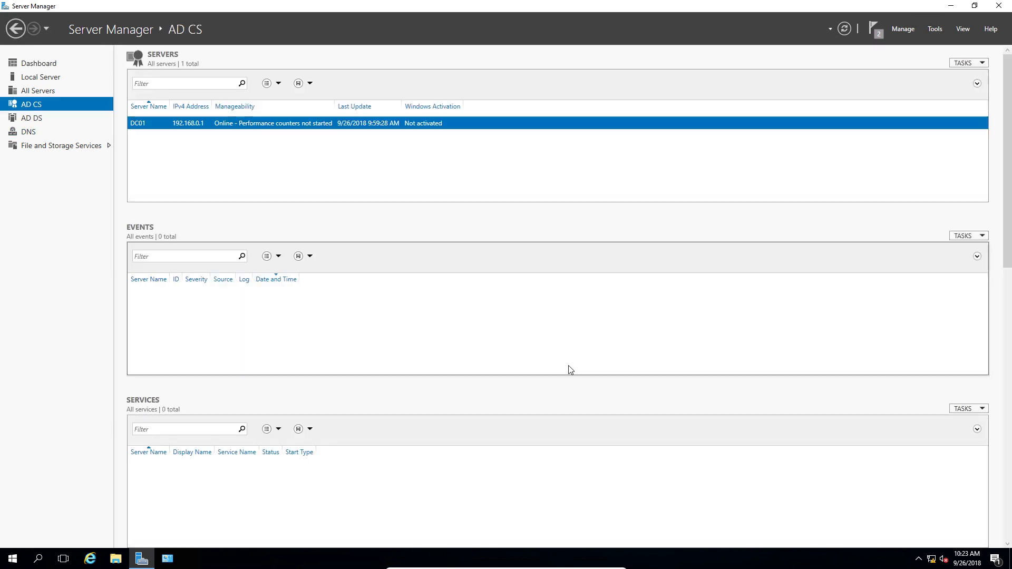
scroll(691, 386, "down", 2)
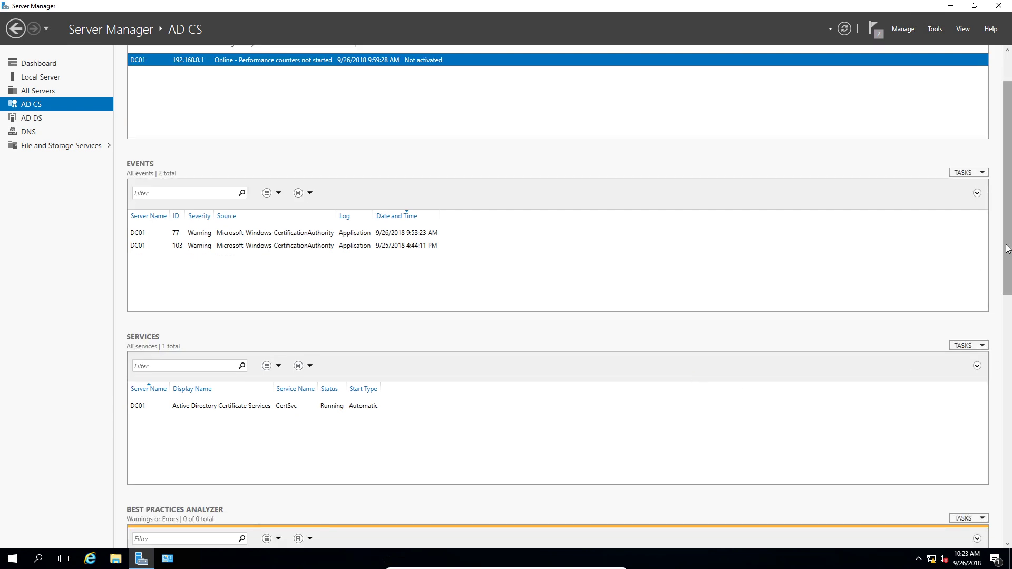
left_click_drag(1007, 252, 1007, 424)
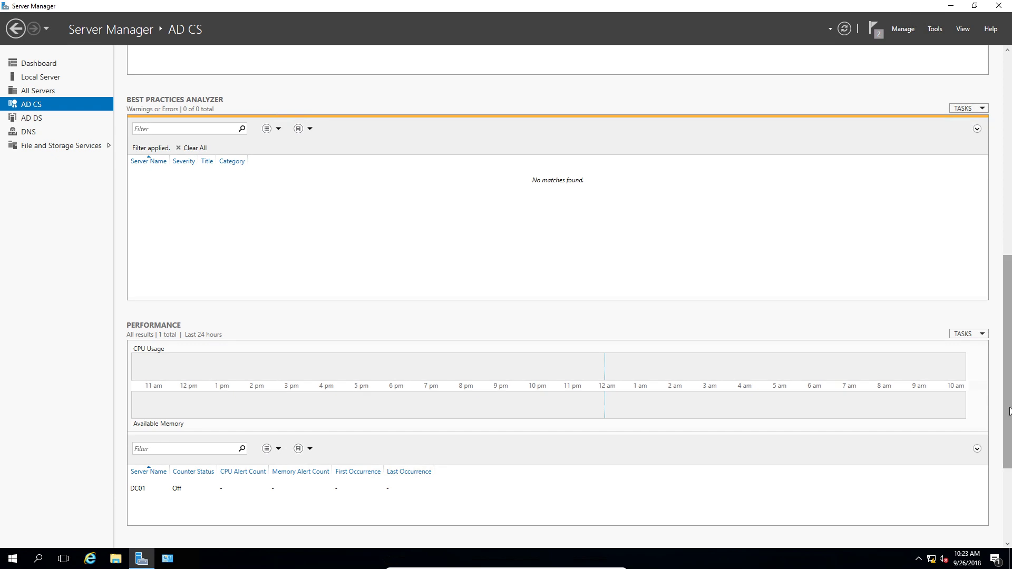
Scan AD CS on DC01 with BPA and read the system-drive CA files and autoenrollment warnings
left_click(983, 109)
left_click(973, 121)
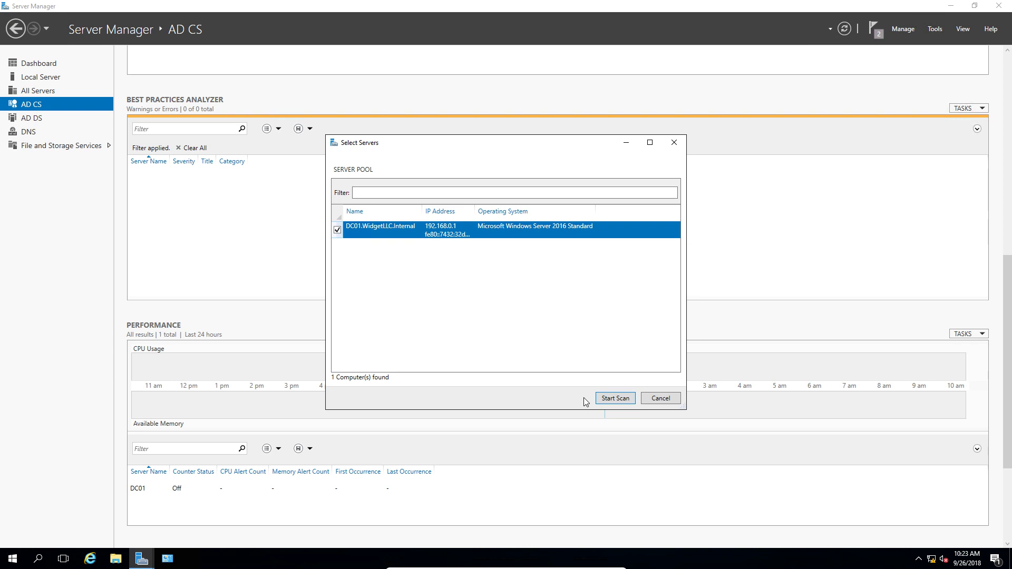
left_click(611, 398)
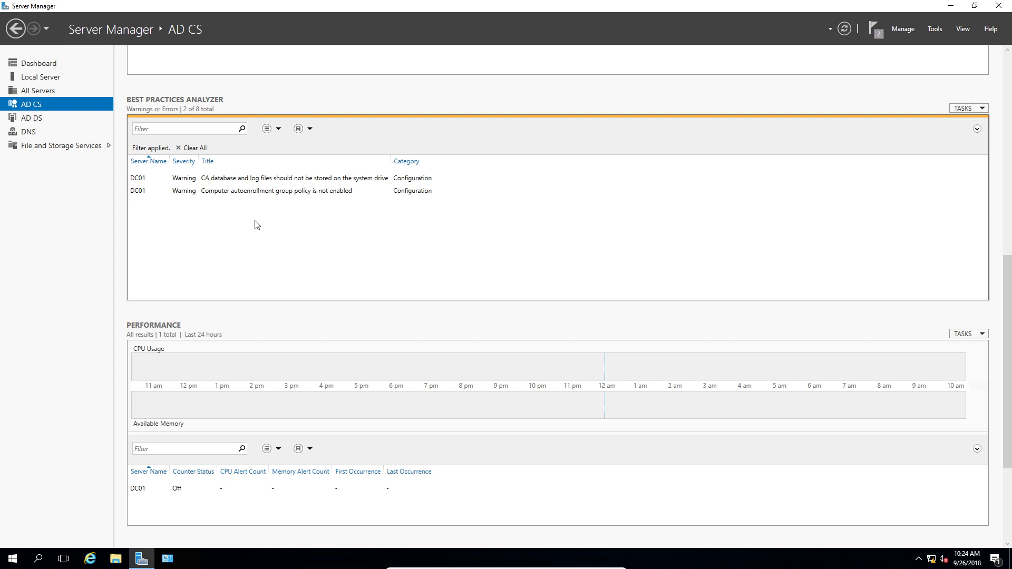
left_click(261, 182)
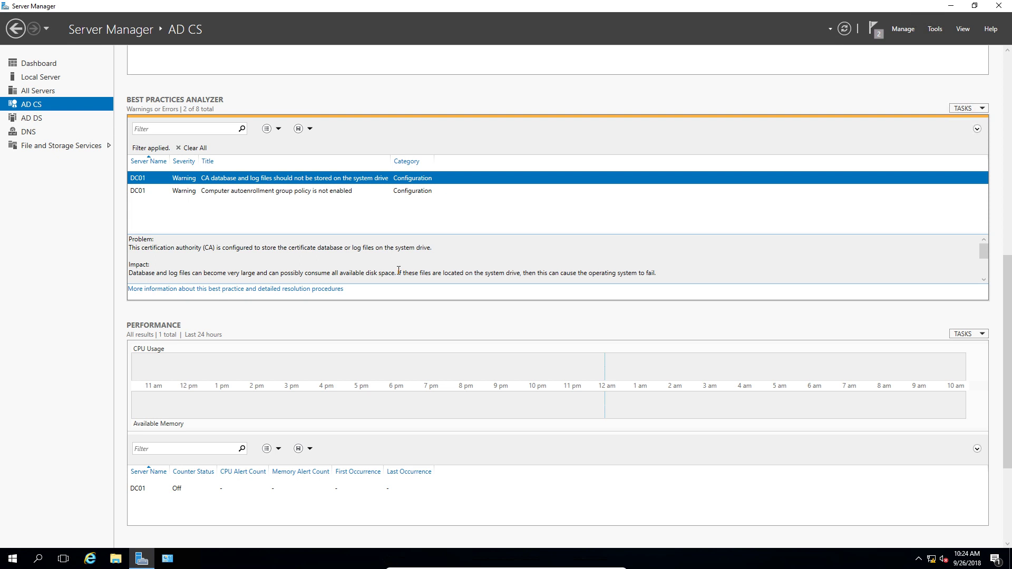
left_click(310, 194)
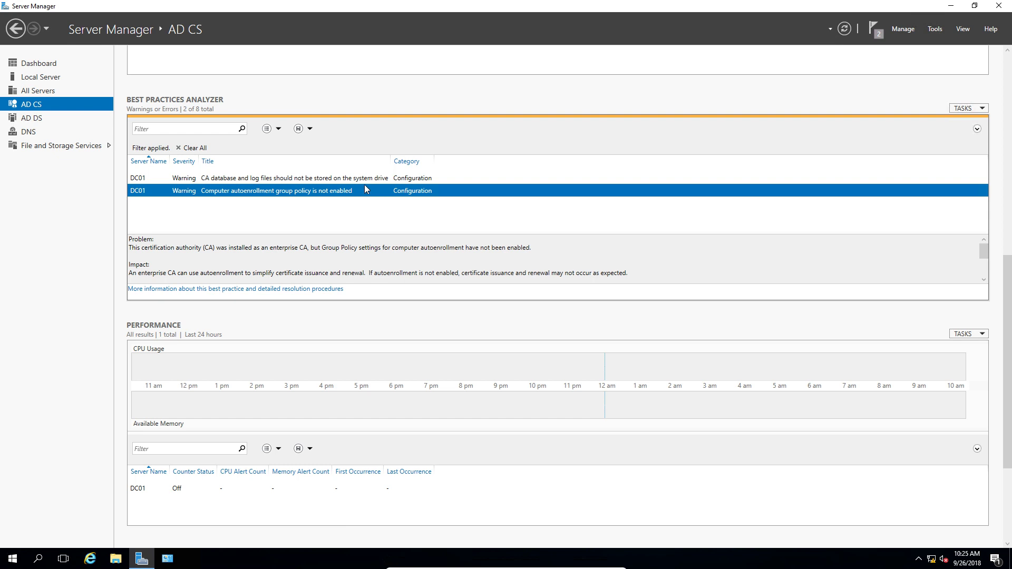
Run a BPA scan of AD DS on DC01 and read the PDC time-source error details
left_click(38, 119)
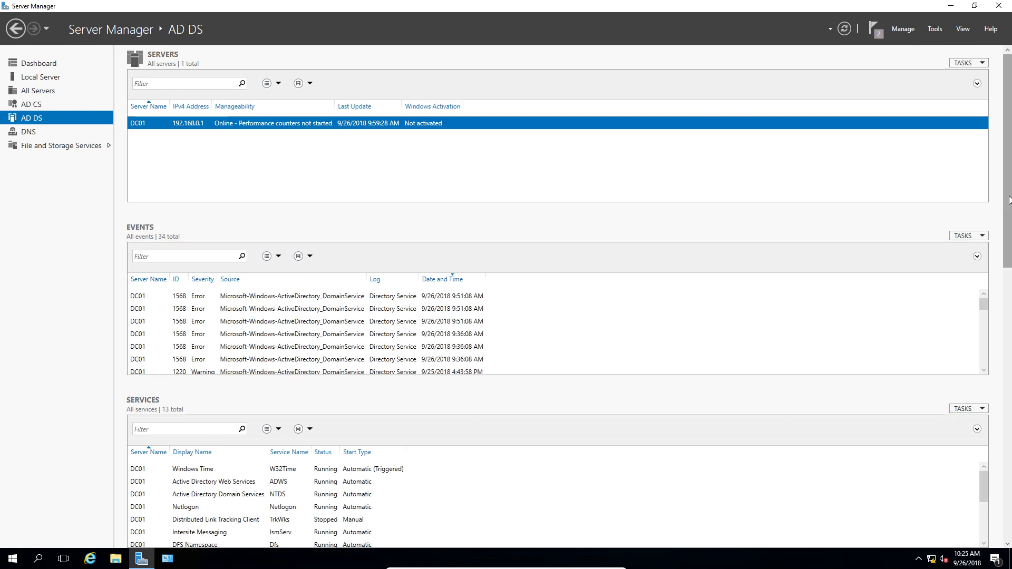
left_click_drag(1009, 199, 1008, 400)
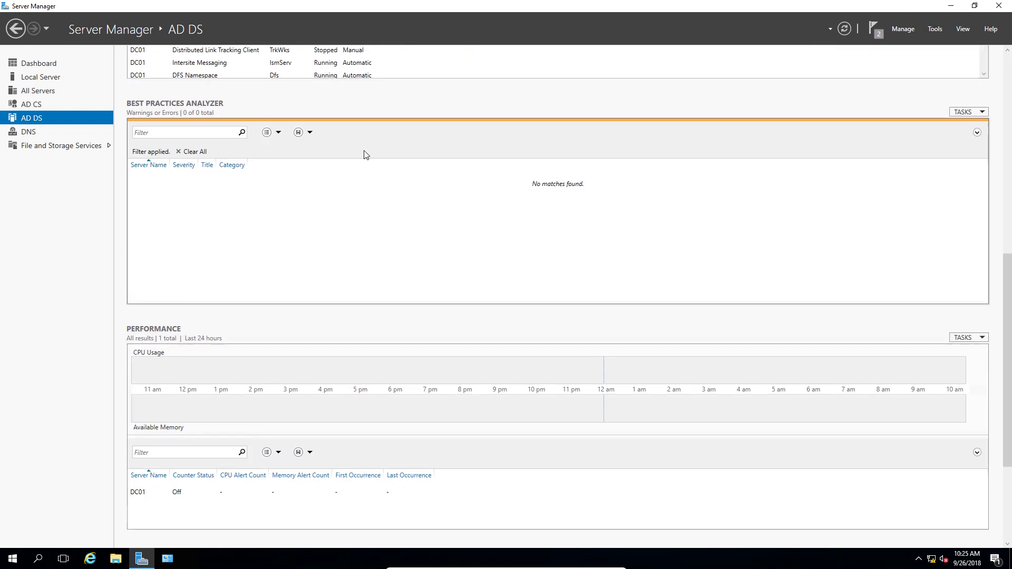
left_click(968, 112)
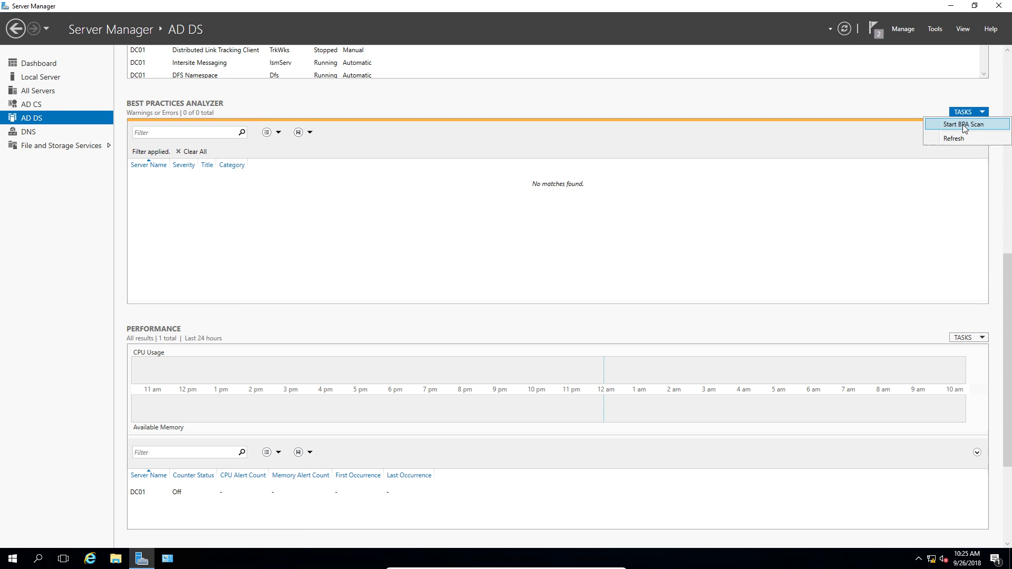
left_click(962, 125)
left_click(609, 399)
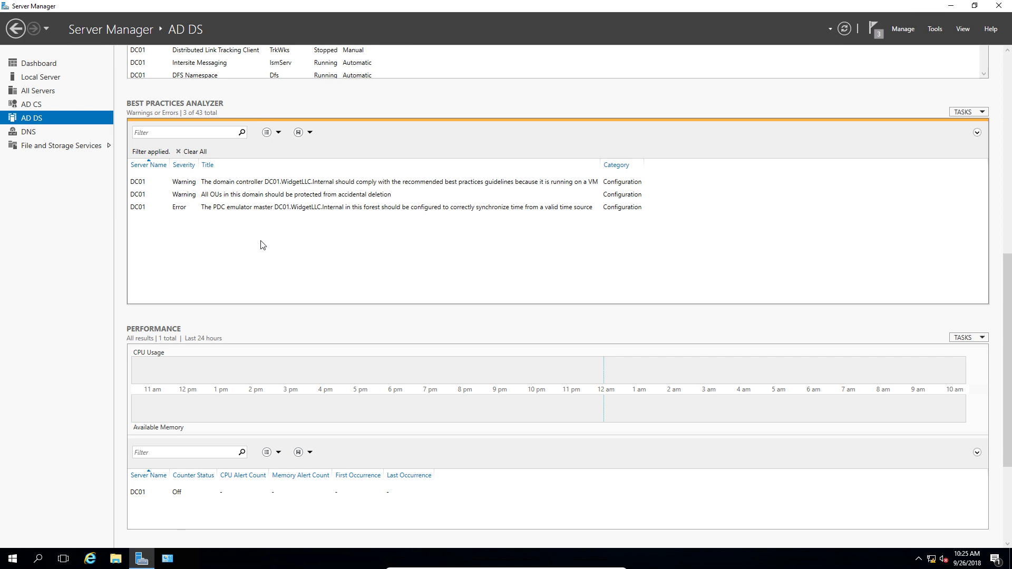
left_click(280, 208)
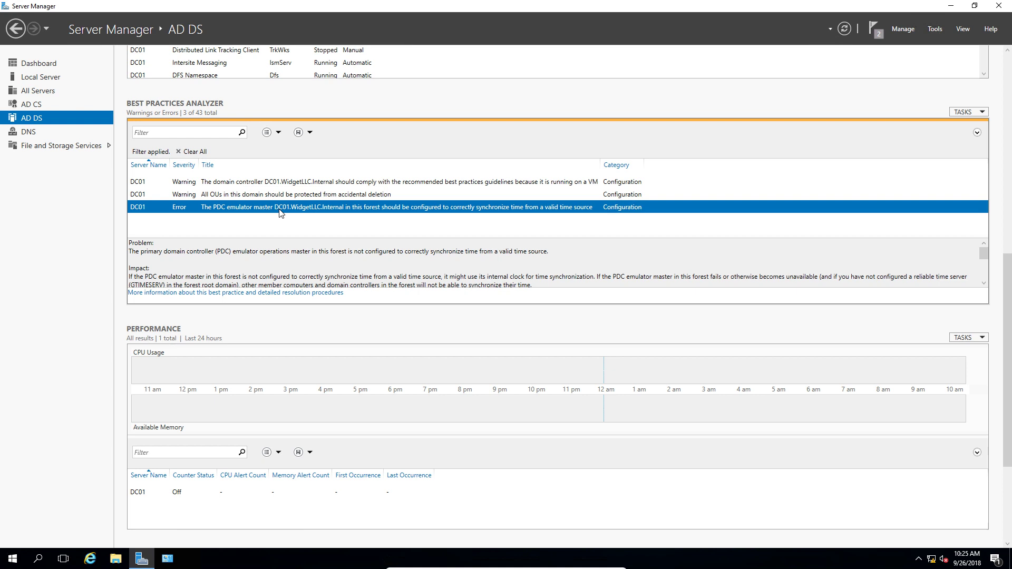
left_click(295, 299)
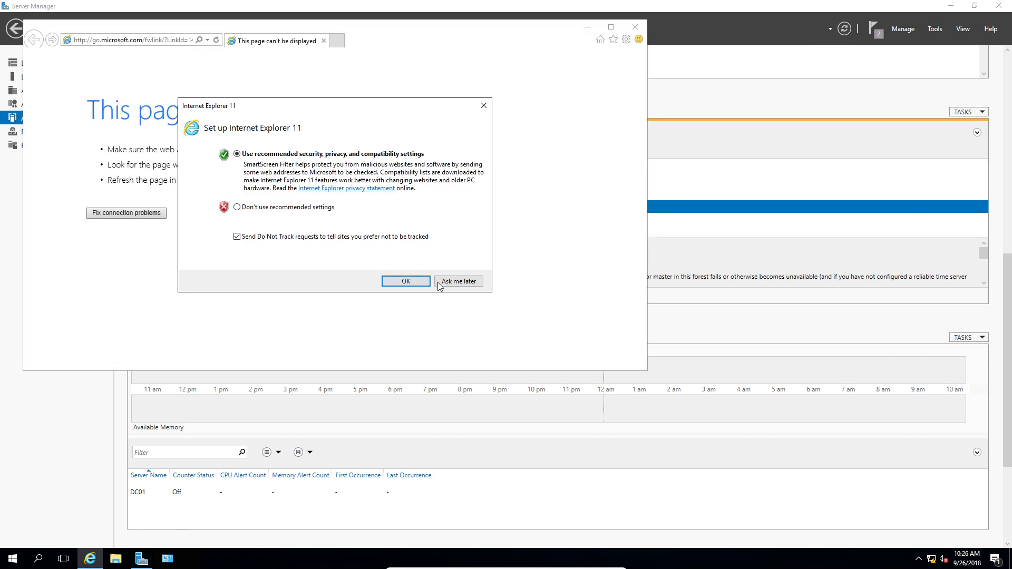
left_click(406, 282)
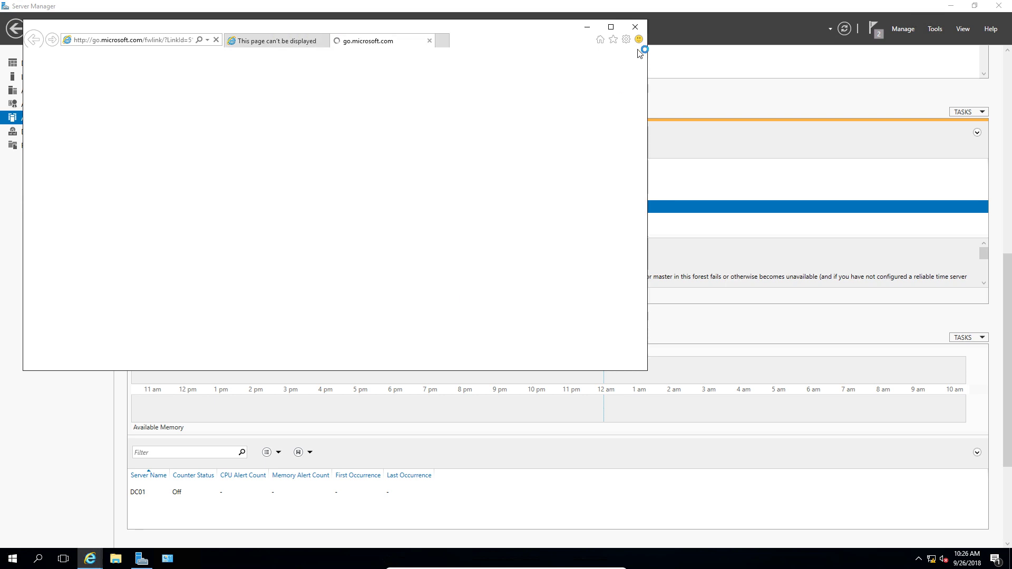
left_click(636, 30)
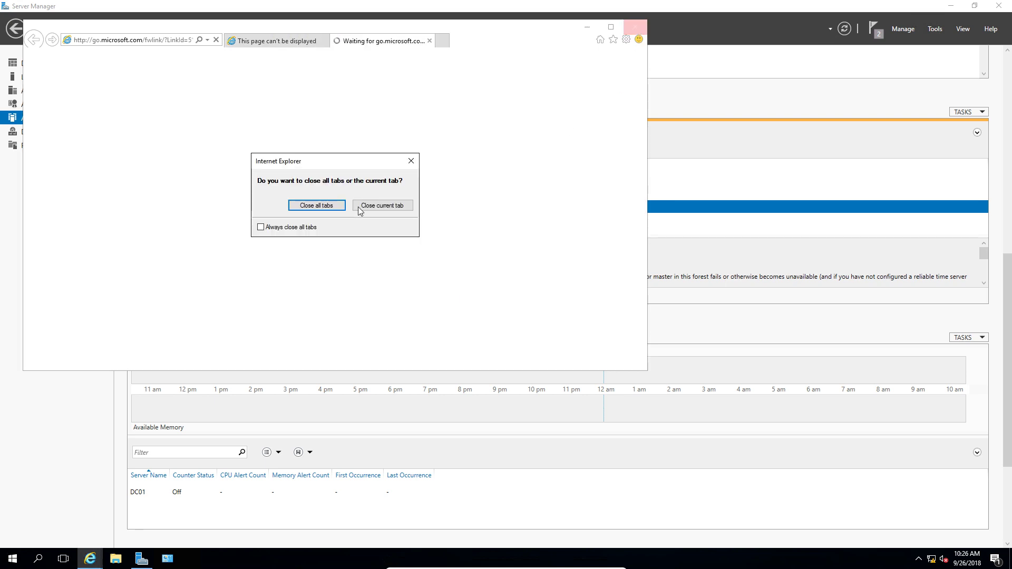
left_click(316, 205)
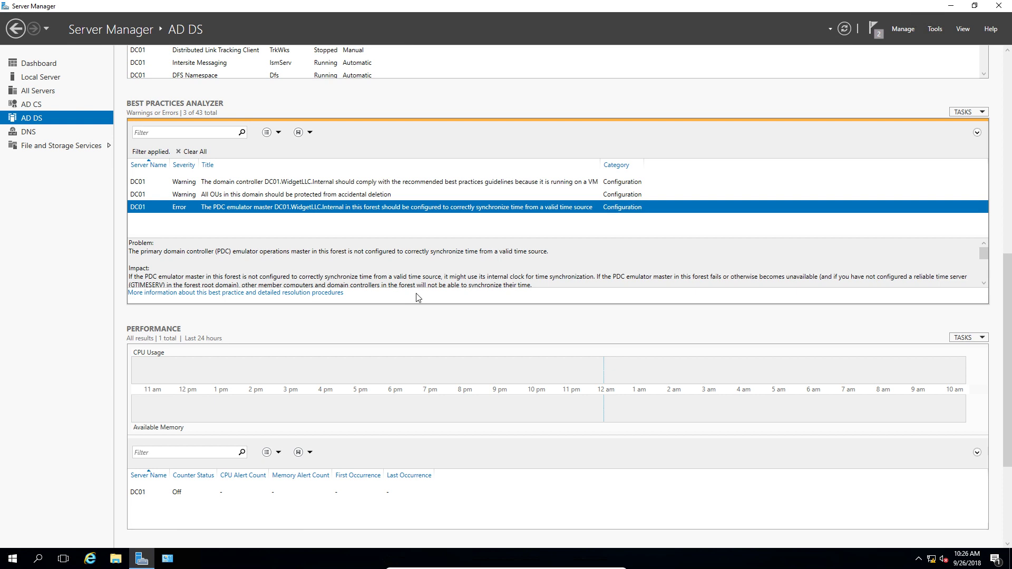
Read the AD DS warning that OUs aren't protected from accidental deletion, then open the Tools menu
left_click(282, 196)
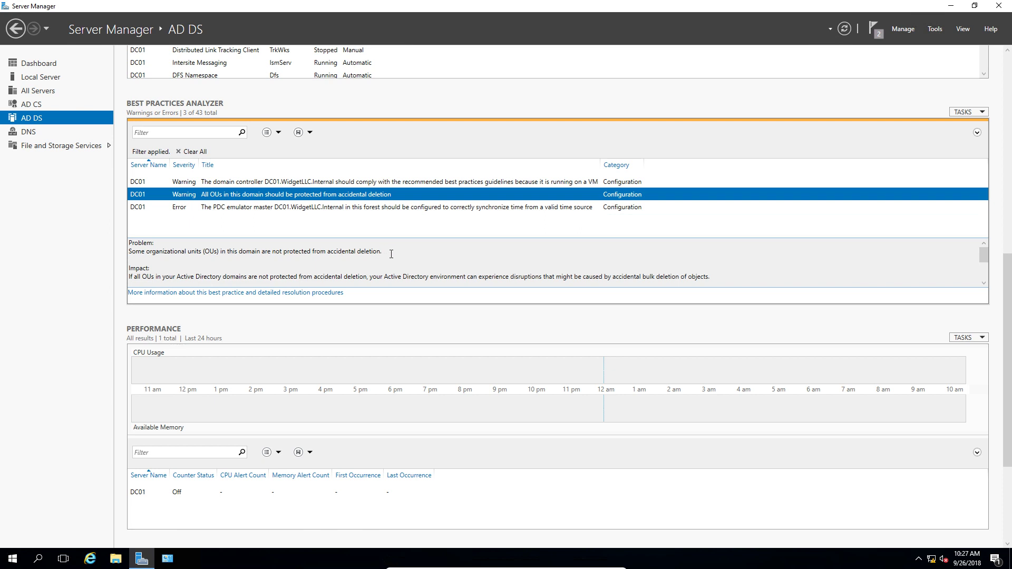
left_click(139, 560)
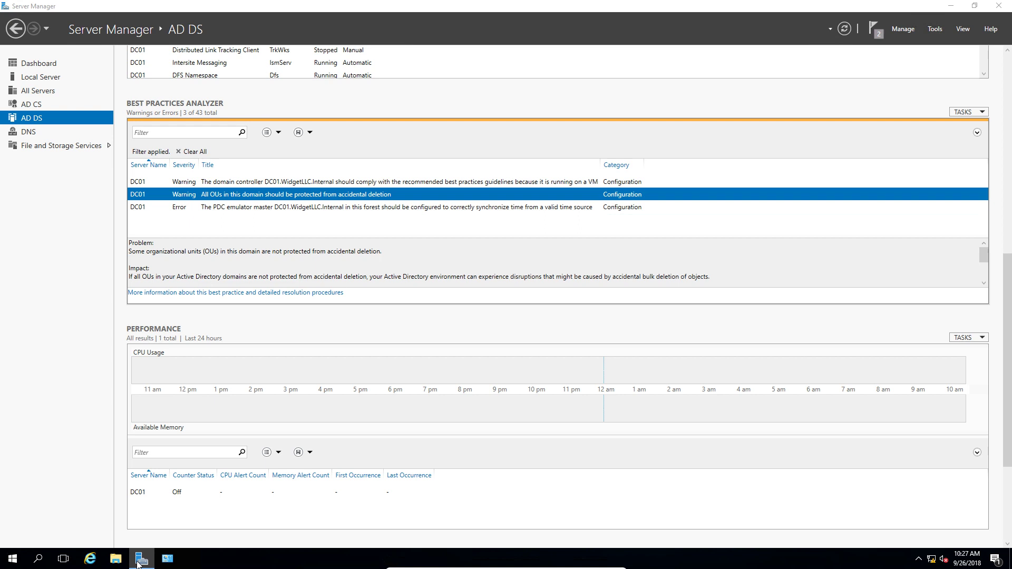
left_click_drag(137, 563, 169, 560)
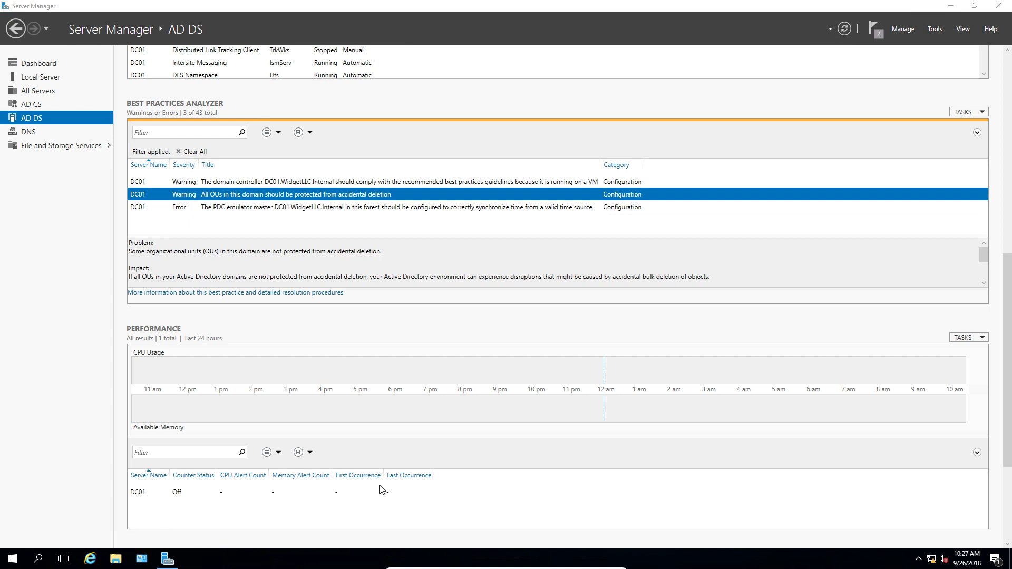
left_click(933, 29)
In Active Directory Users and Computers, show the Domain Controllers OU (DC01, DC02) and view its Properties without changes
left_click(897, 87)
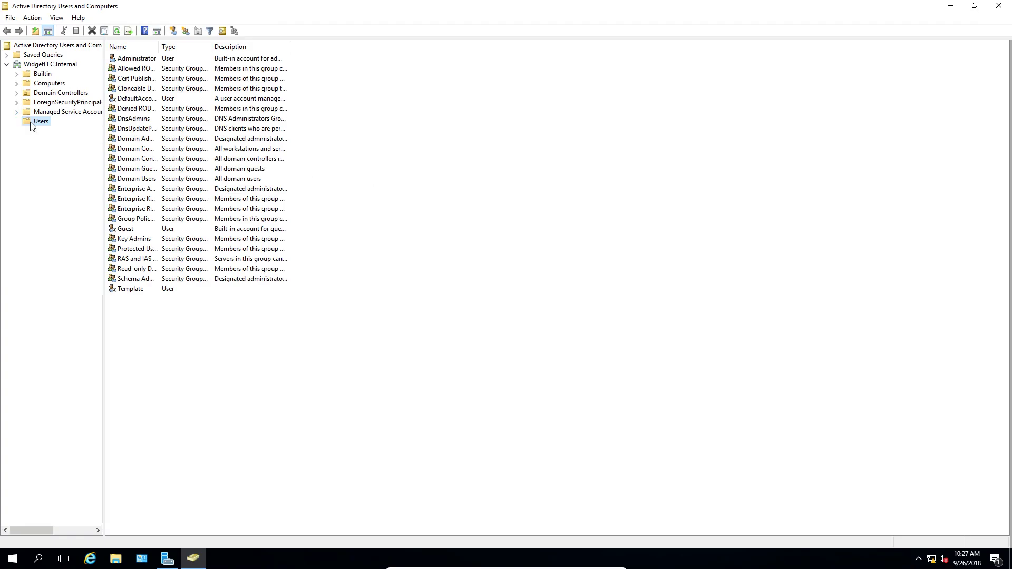
left_click(59, 95)
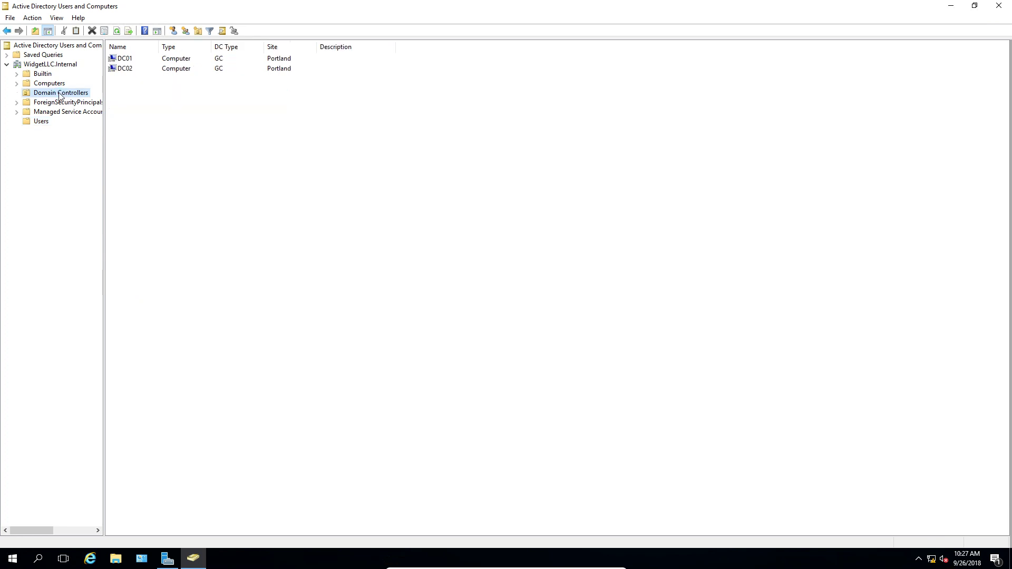
right_click(59, 94)
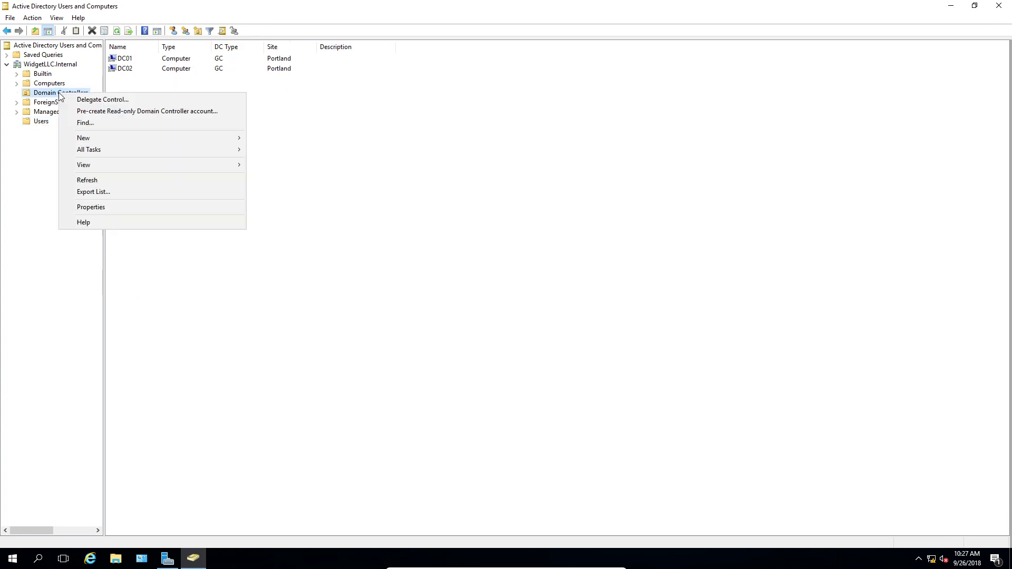
left_click(105, 207)
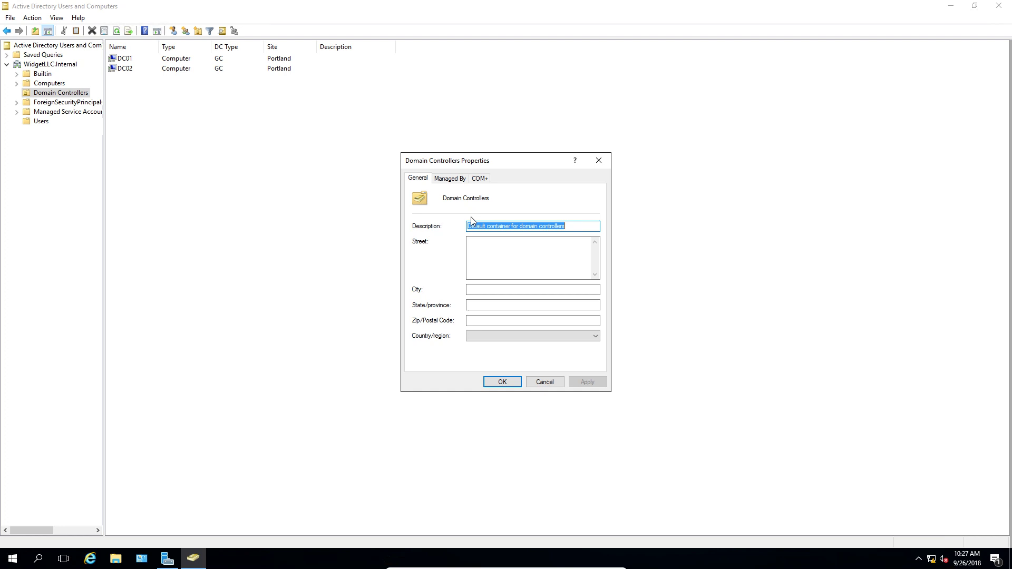
left_click(544, 382)
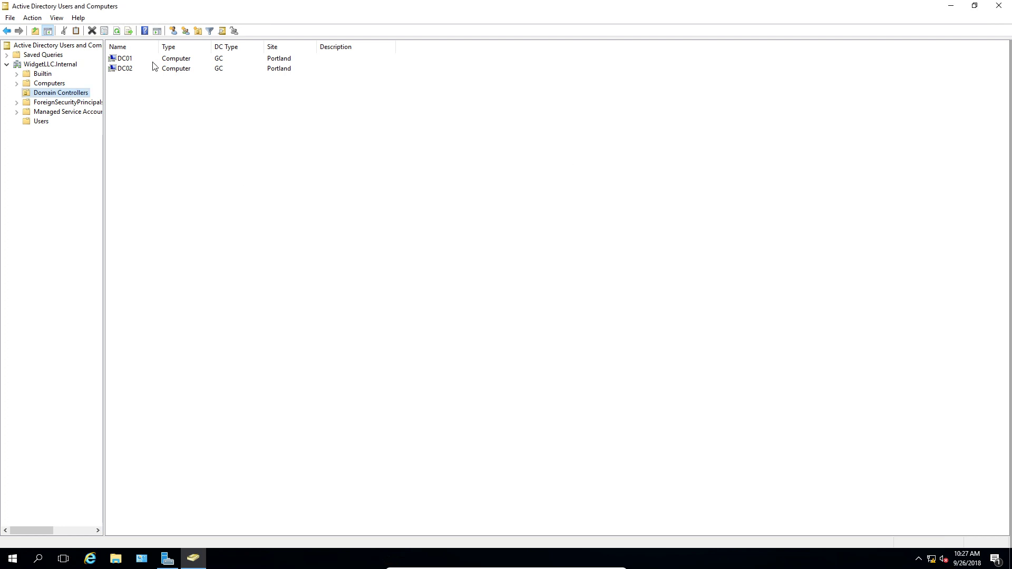
Enable Advanced Features, tick 'Protect object from accidental deletion' on Domain Controllers, apply, and close the console
left_click(57, 18)
left_click(103, 107)
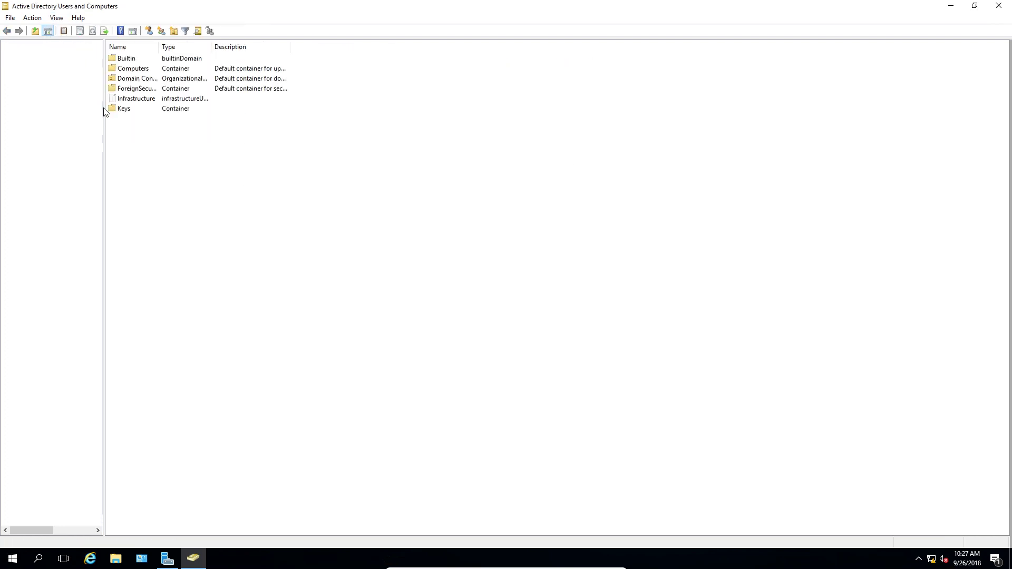
right_click(79, 94)
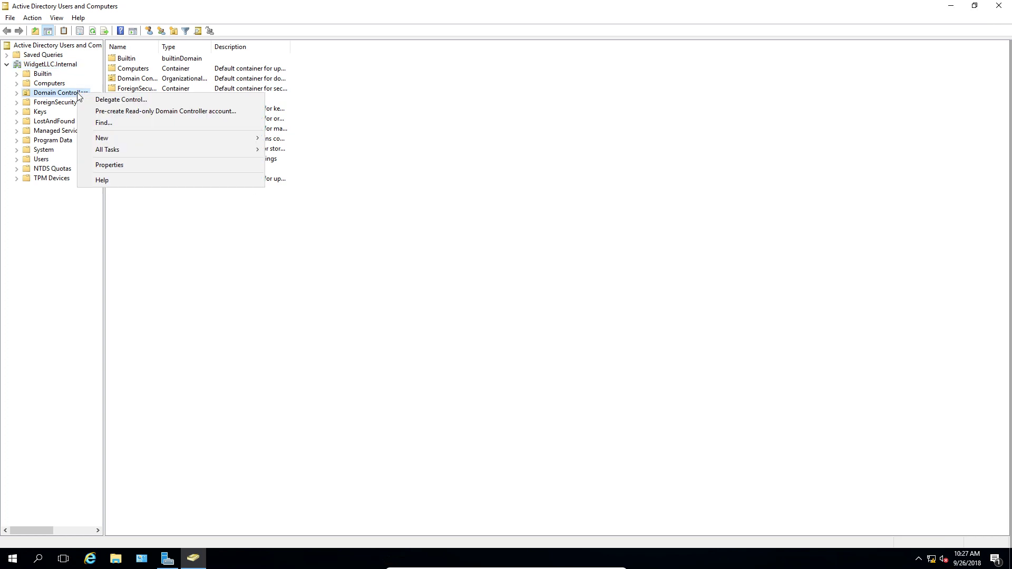
left_click(112, 170)
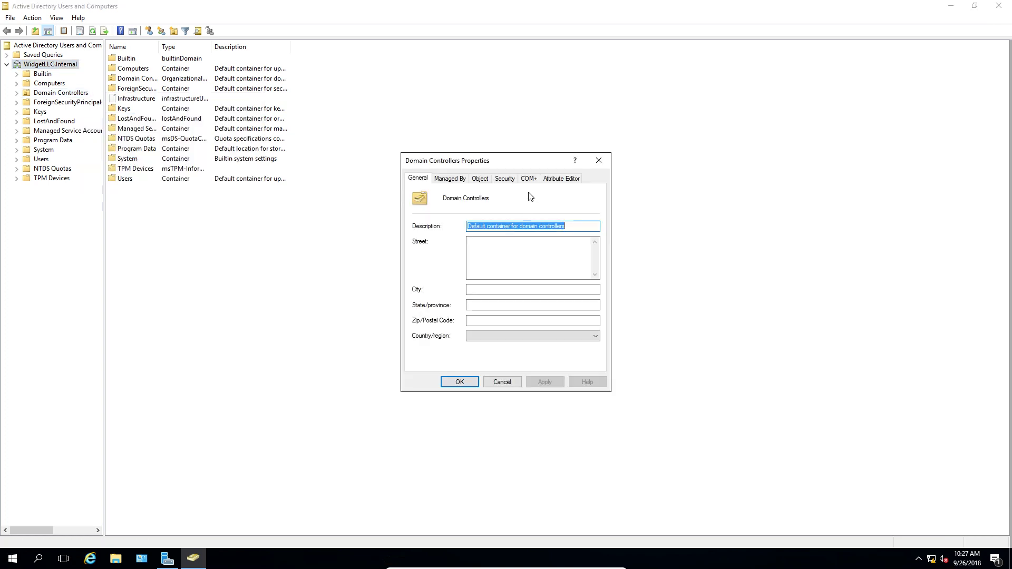
left_click(490, 182)
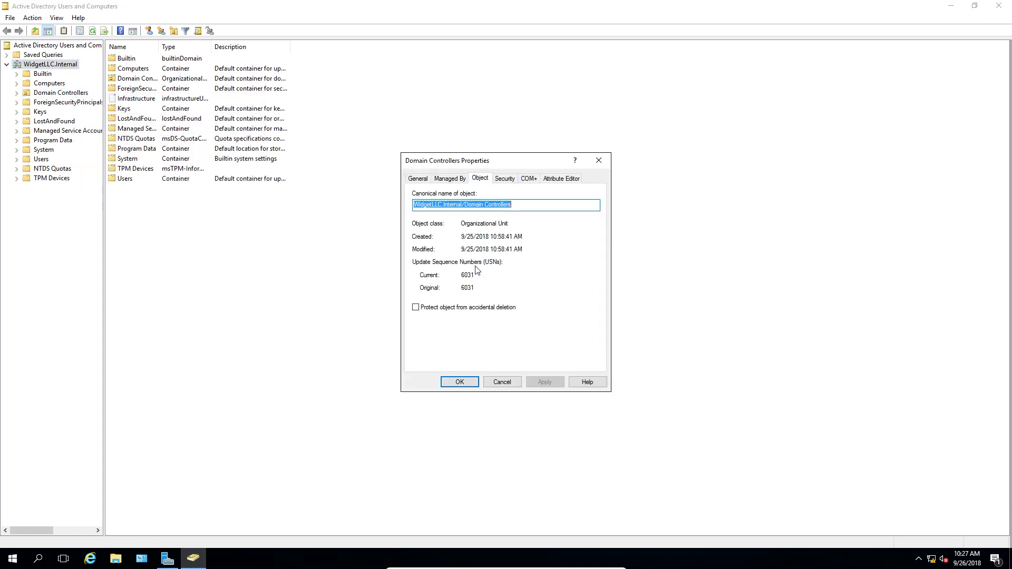
left_click(465, 309)
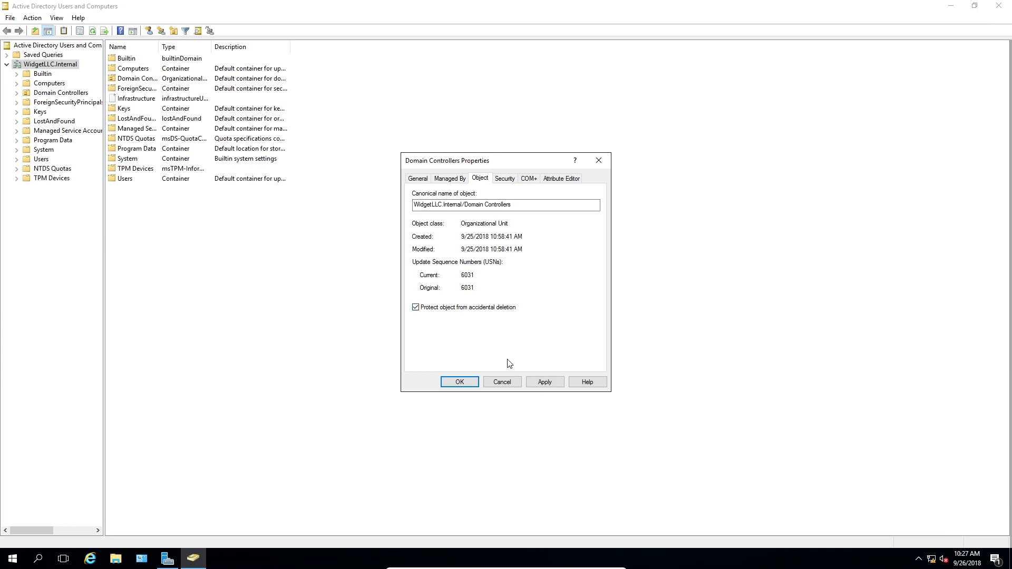
left_click(545, 382)
left_click(458, 383)
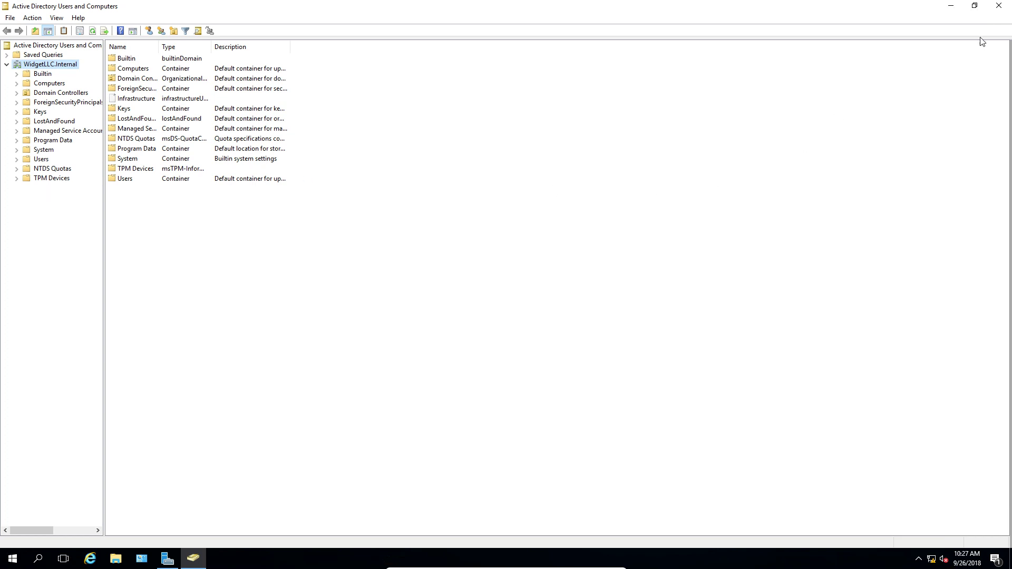
left_click(998, 6)
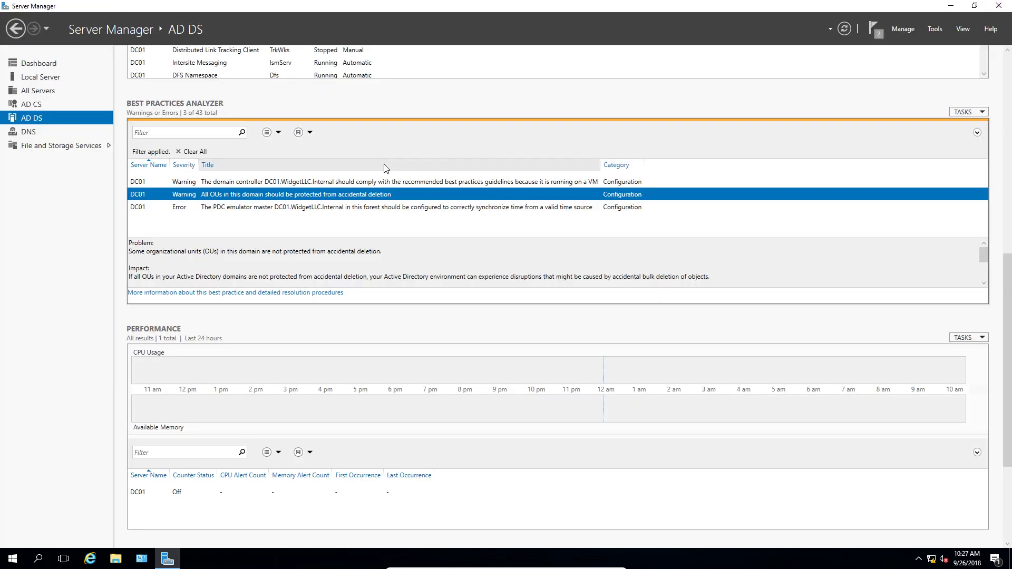
Launch a fresh AD DS Best Practices Analyzer scan on DC01
left_click(967, 113)
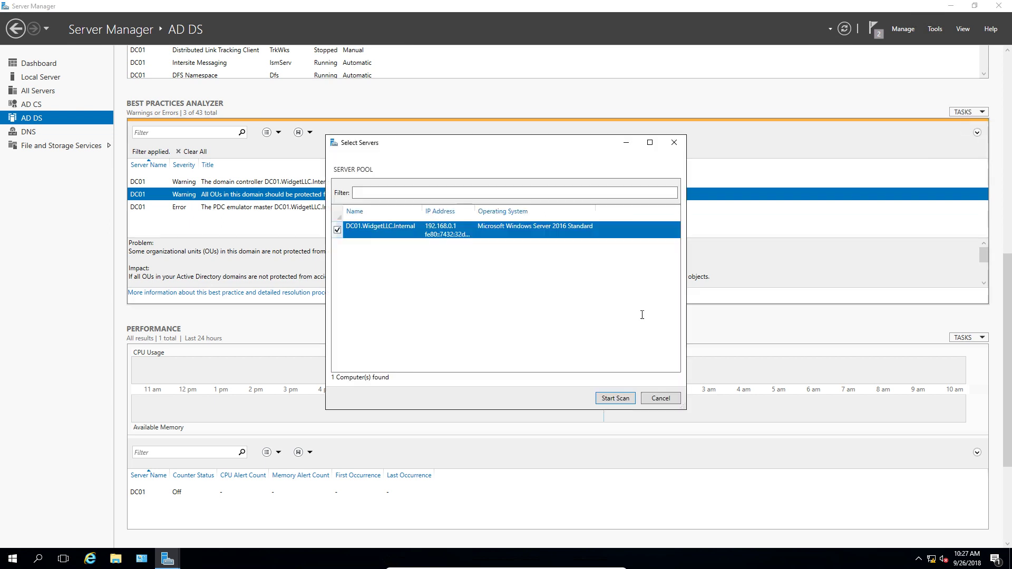
left_click(616, 396)
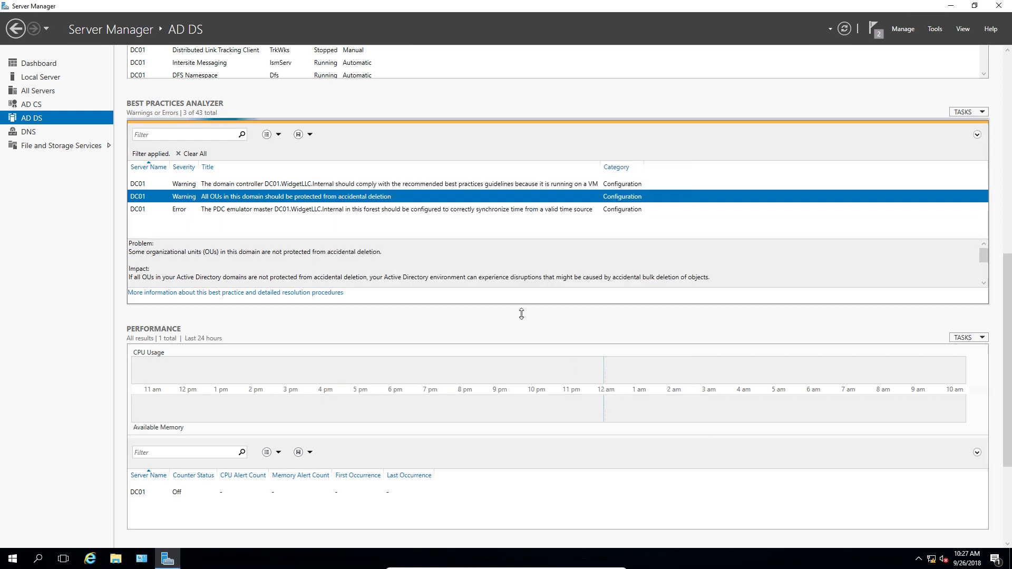